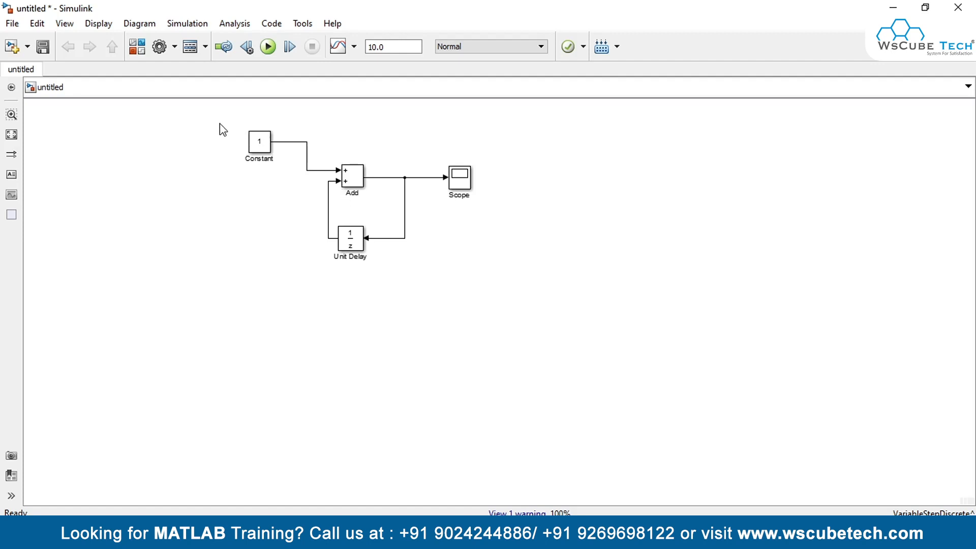
# Move the whole block diagram toward the canvas centre and add a Switch block from the Signal Routing library above it.
pyautogui.moveTo(219, 121); pyautogui.dragTo(506, 260)
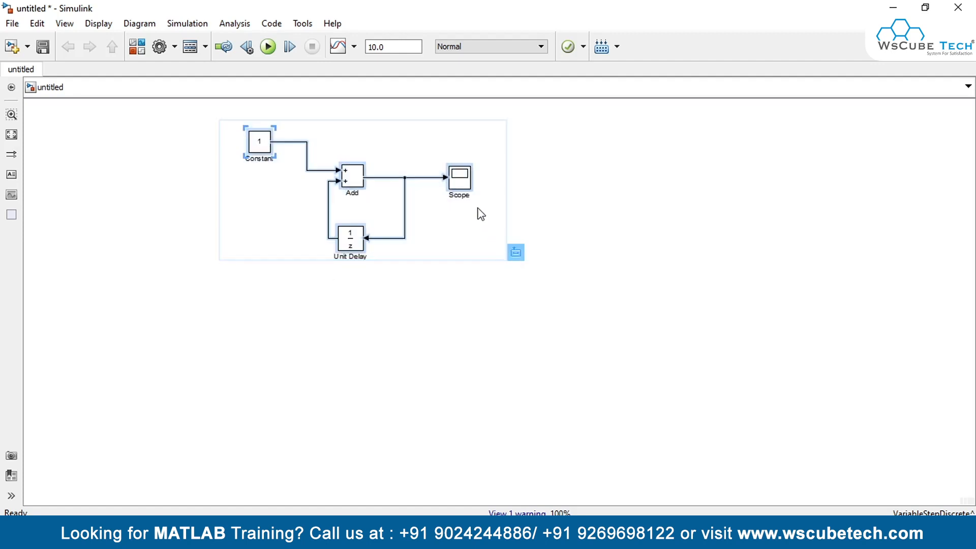
pyautogui.moveTo(464, 189); pyautogui.dragTo(508, 283)
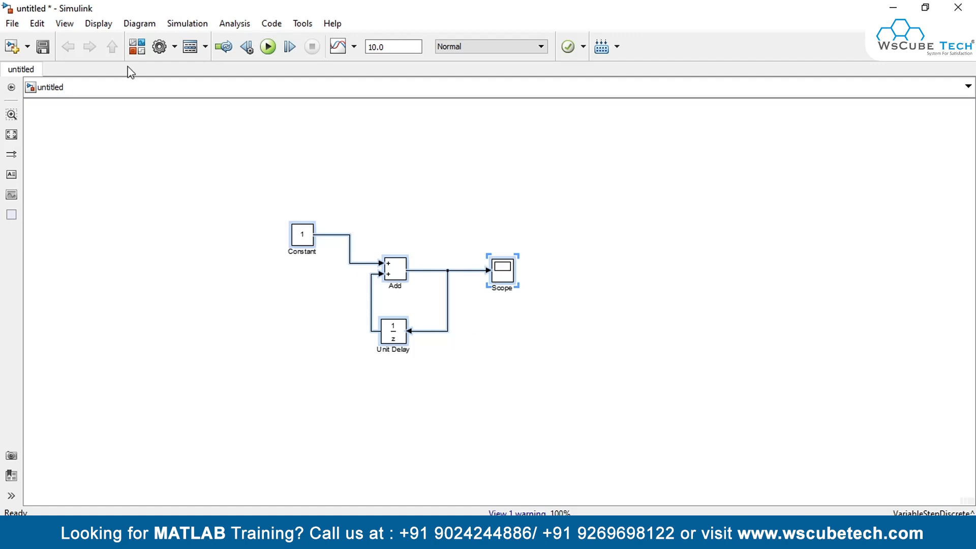
pyautogui.click(137, 47)
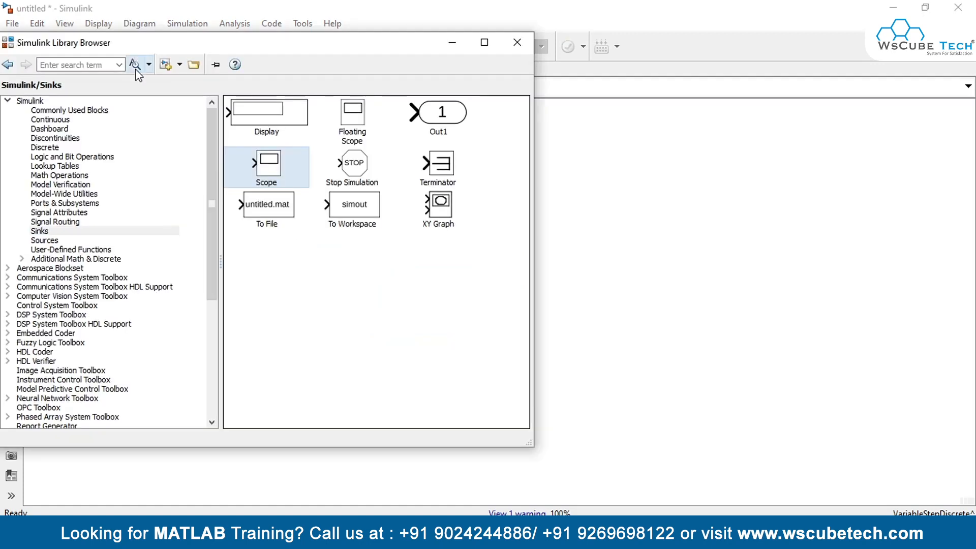
pyautogui.click(74, 222)
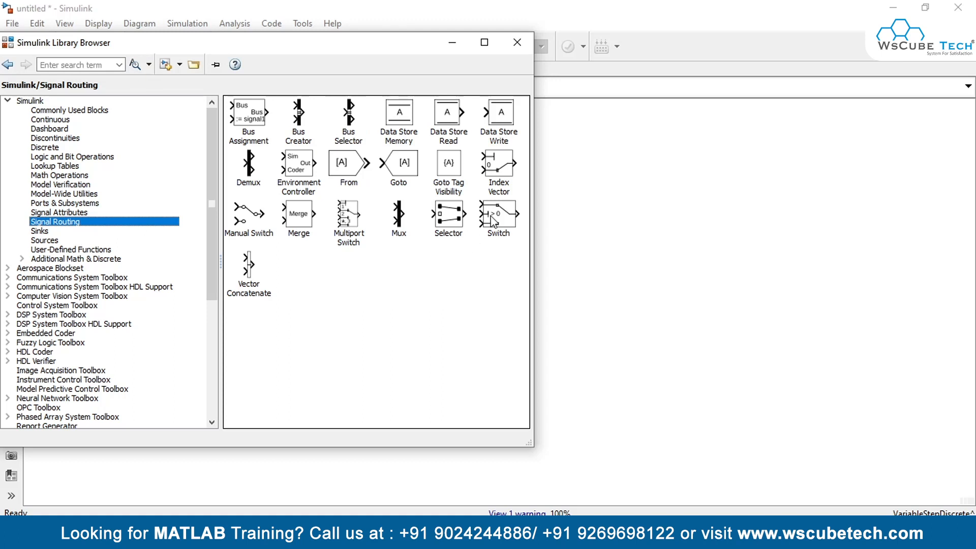
pyautogui.moveTo(497, 220); pyautogui.dragTo(517, 197)
# Move the Scope farther from the Add block and delete the Add output's lines to the Scope and Unit Delay.
pyautogui.moveTo(505, 269); pyautogui.dragTo(729, 269)
pyautogui.click(607, 271)
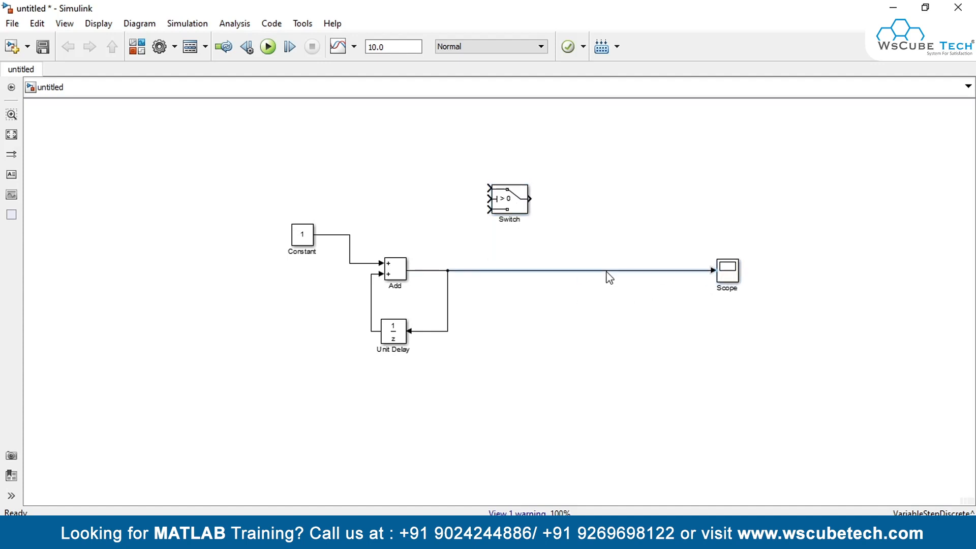
pyautogui.press('Delete')
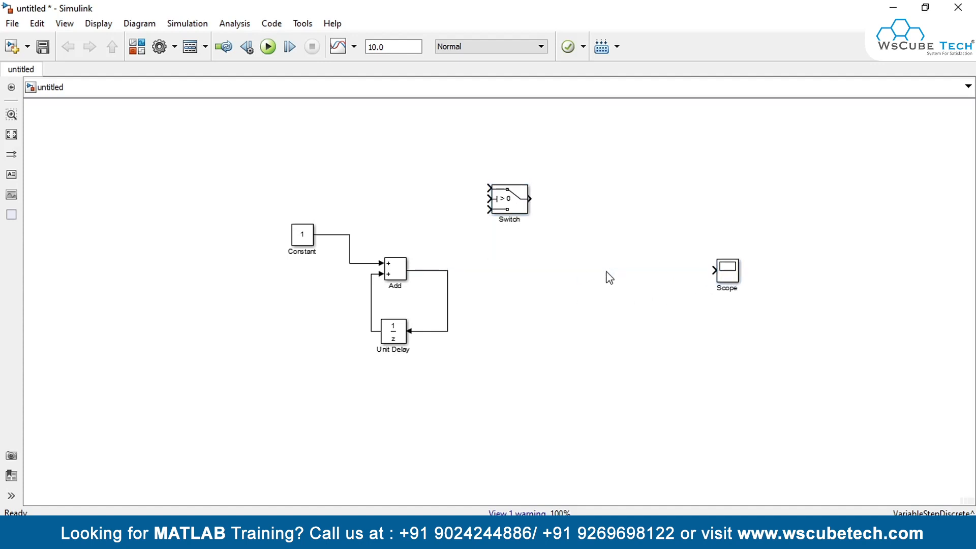
pyautogui.click(449, 304)
pyautogui.press('Delete')
# Place the Switch block between Add and Scope and connect the Add output to the Switch's middle control input.
pyautogui.moveTo(512, 217); pyautogui.dragTo(515, 279)
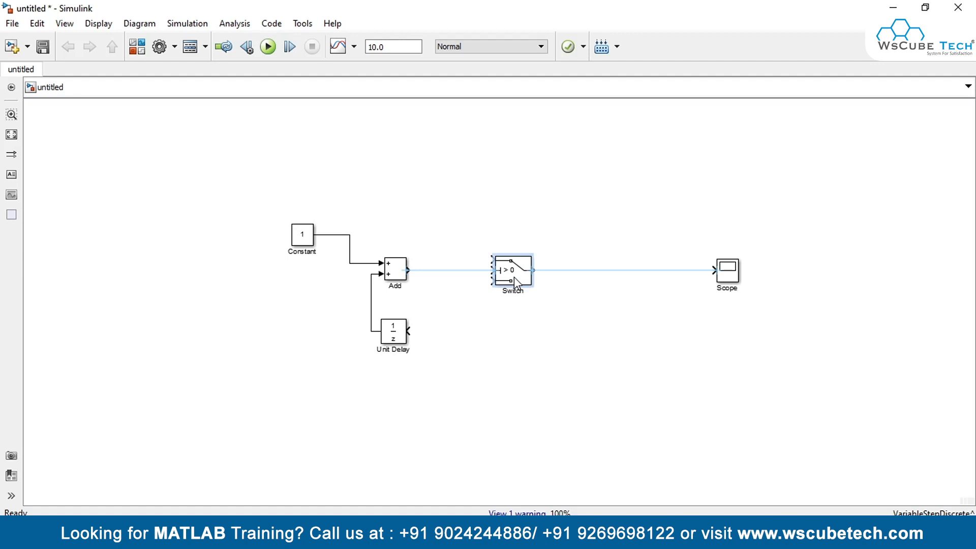
pyautogui.click(396, 270)
pyautogui.moveTo(407, 270); pyautogui.dragTo(498, 270)
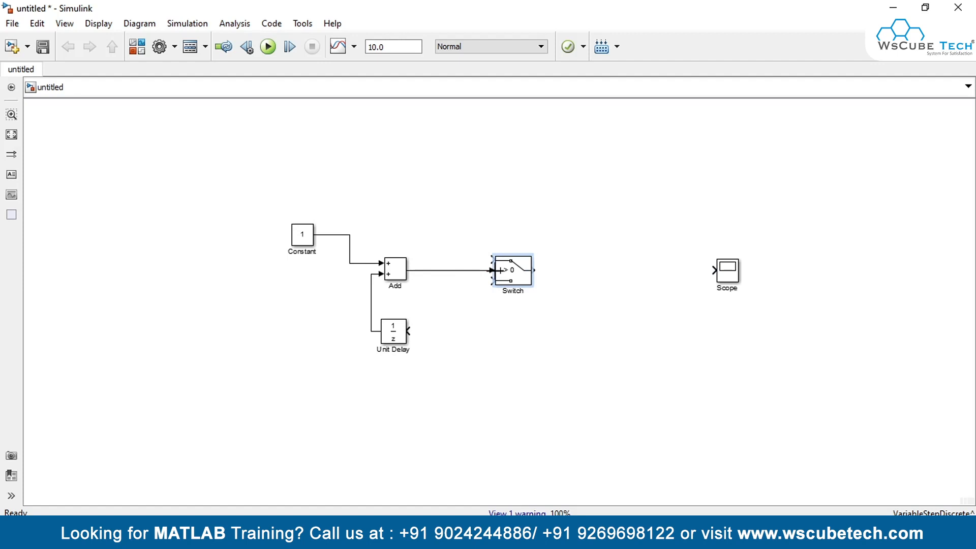
# Set the Switch block's threshold to 5.
pyautogui.click(505, 275)
pyautogui.doubleClick(512, 276)
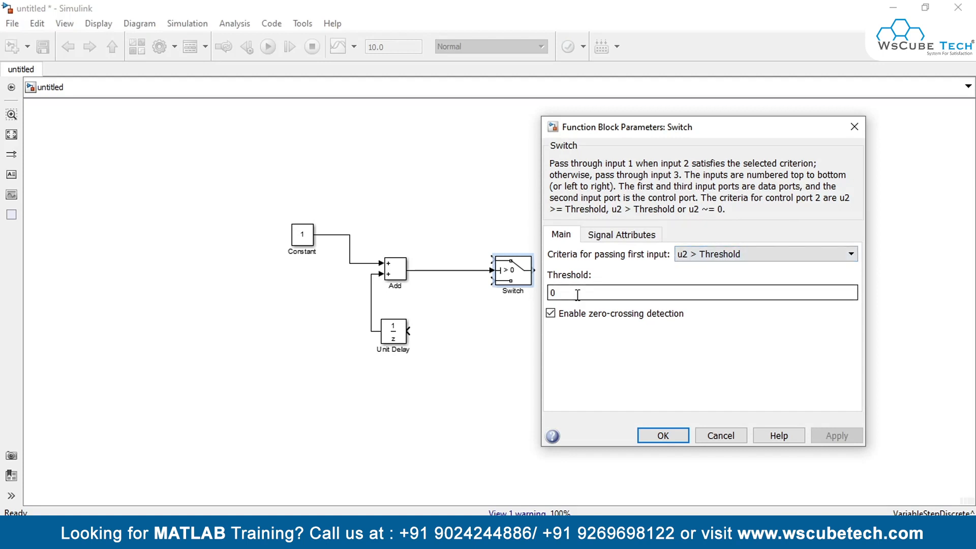
pyautogui.doubleClick(554, 293)
pyautogui.write('5')
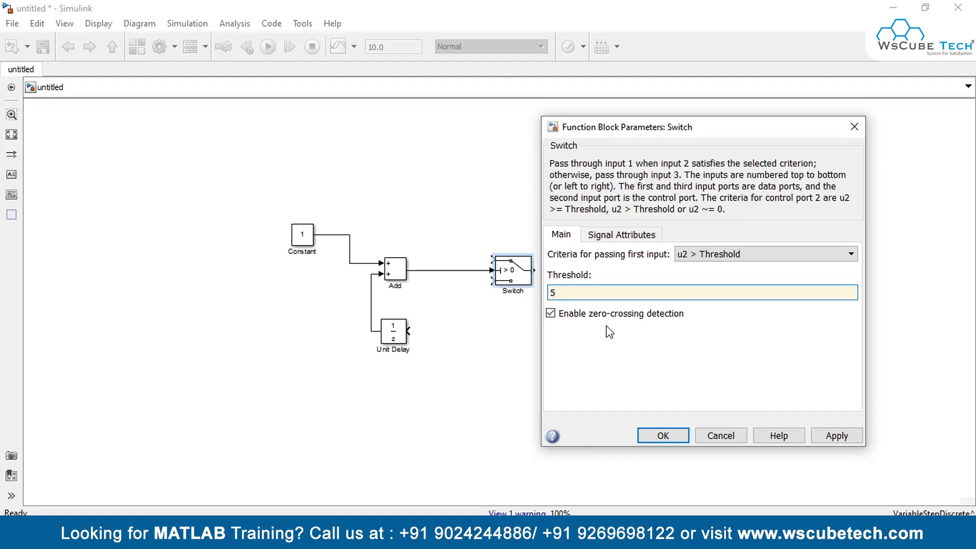
pyautogui.click(834, 435)
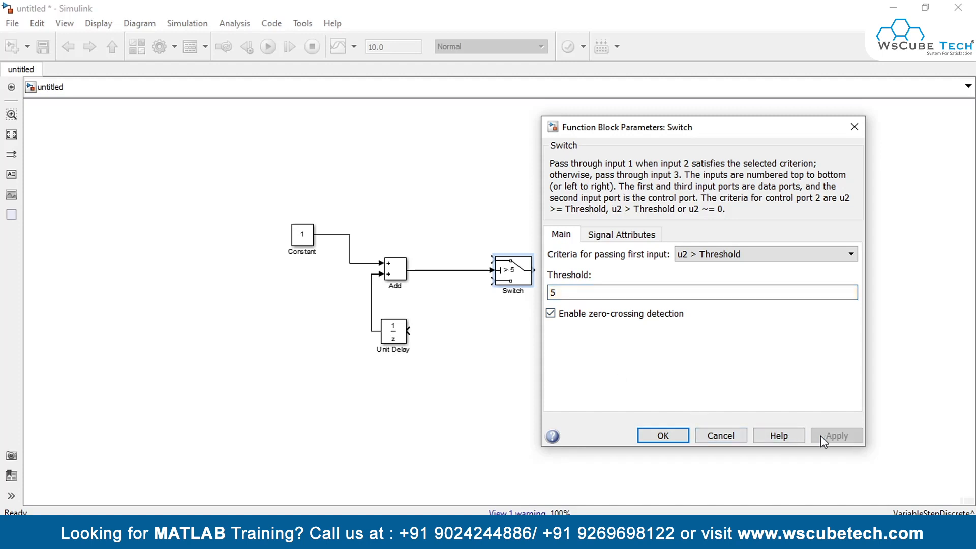
pyautogui.click(675, 434)
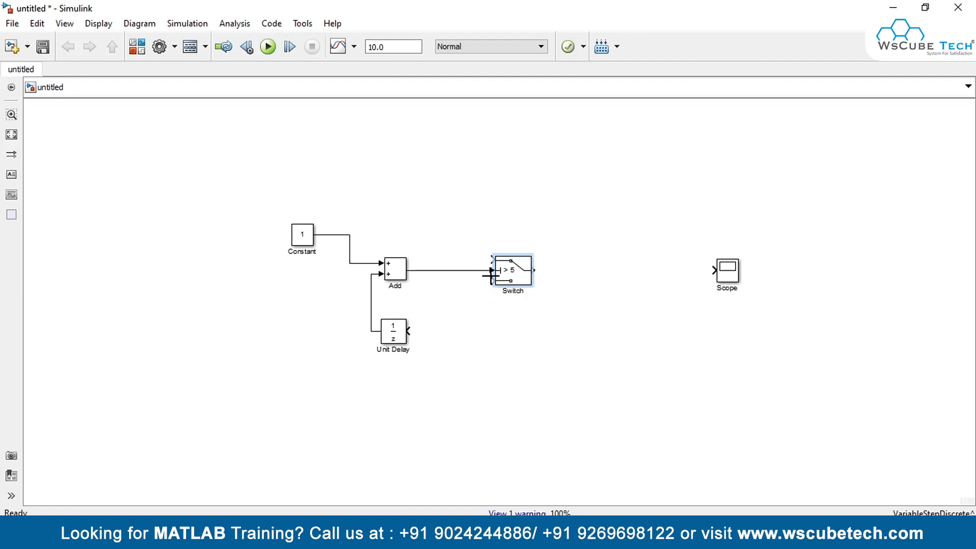
# Branch the Add output to the Switch's third input and wire a copy of the Constant block to its first input.
pyautogui.click(493, 255)
pyautogui.moveTo(487, 282); pyautogui.dragTo(462, 271)
pyautogui.click(304, 236)
pyautogui.moveTo(301, 238); pyautogui.dragTo(450, 189)
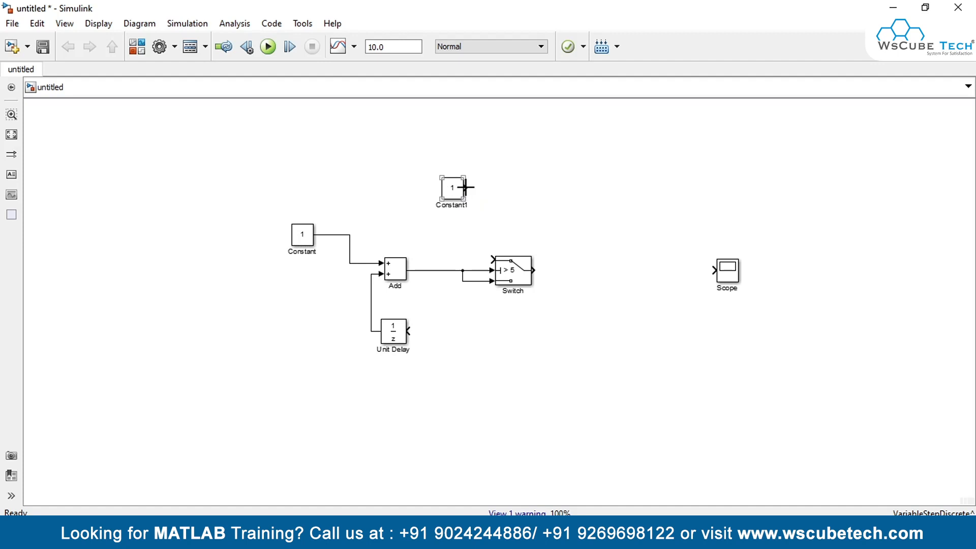
pyautogui.moveTo(465, 189); pyautogui.dragTo(492, 260)
# Set the constant value of the copied Constant block above the Switch to 0.
pyautogui.click(462, 193)
pyautogui.doubleClick(462, 193)
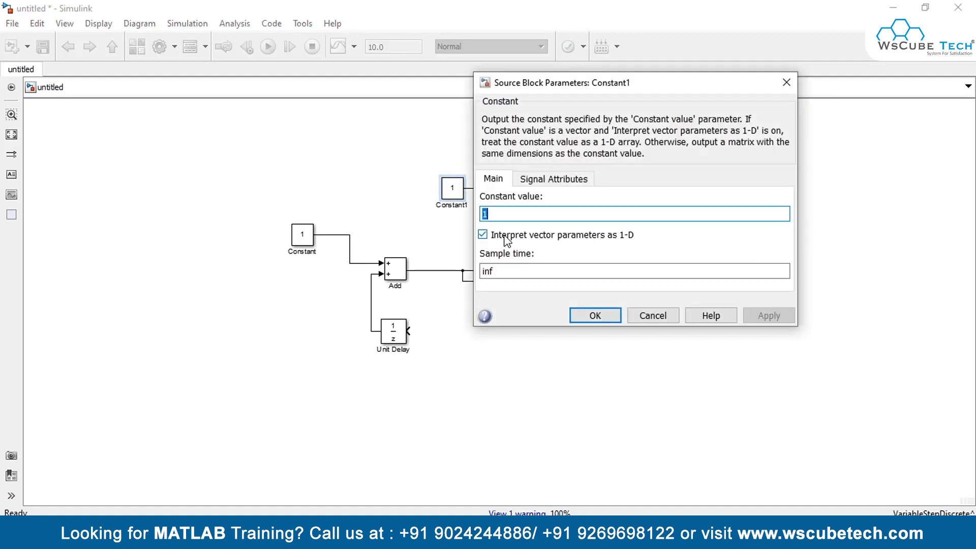
pyautogui.write('0')
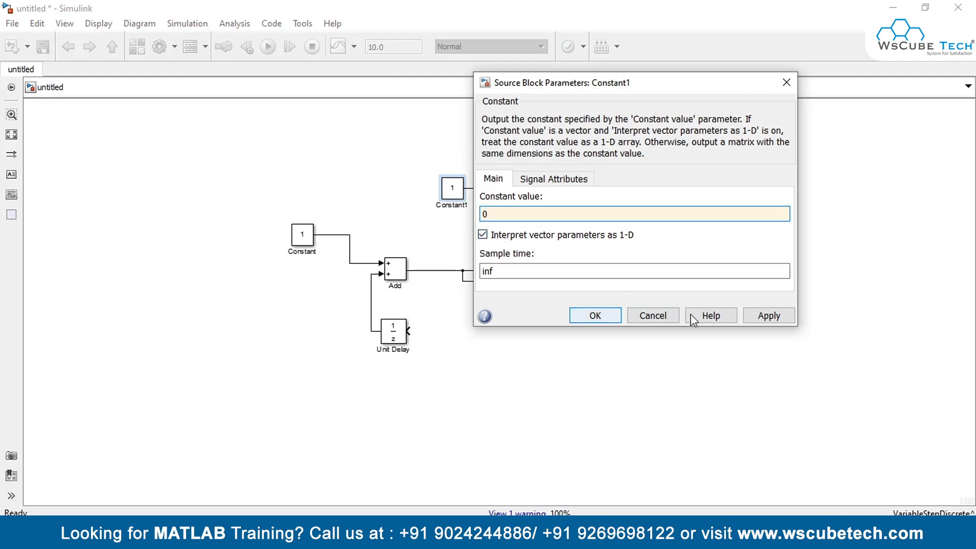
pyautogui.click(768, 316)
pyautogui.click(595, 316)
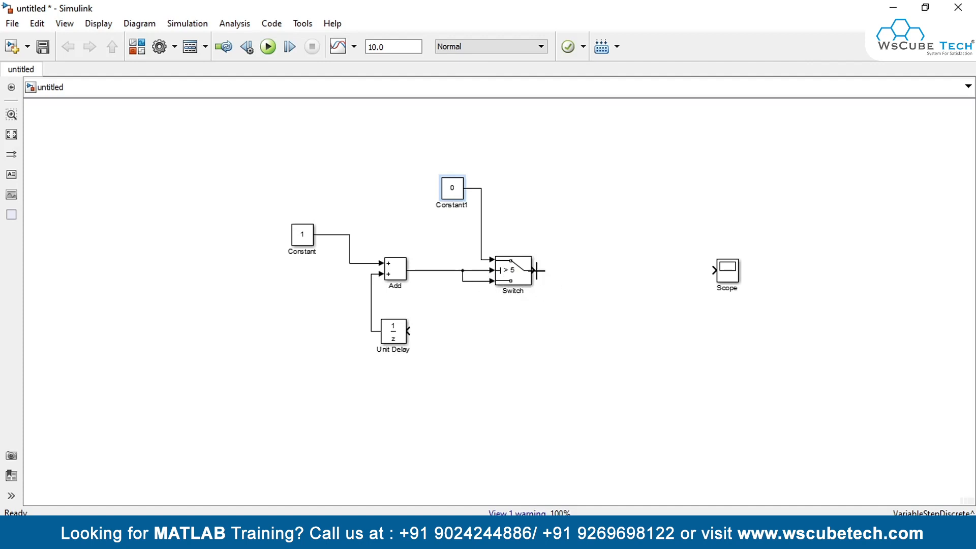
# Connect the Switch output to the Scope and branch it back to the Unit Delay input.
pyautogui.moveTo(533, 270); pyautogui.dragTo(712, 274)
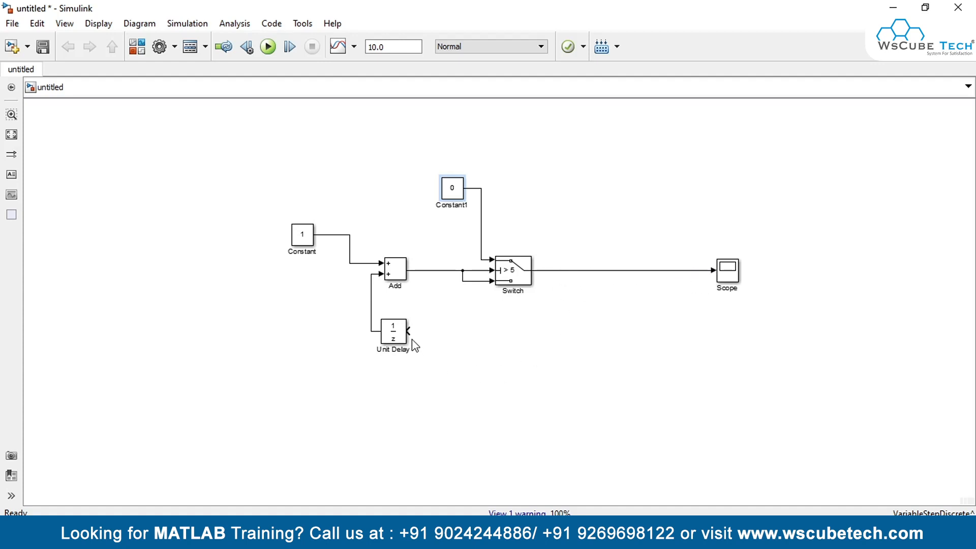
pyautogui.moveTo(408, 331); pyautogui.dragTo(588, 271)
pyautogui.click(400, 276)
pyautogui.click(506, 280)
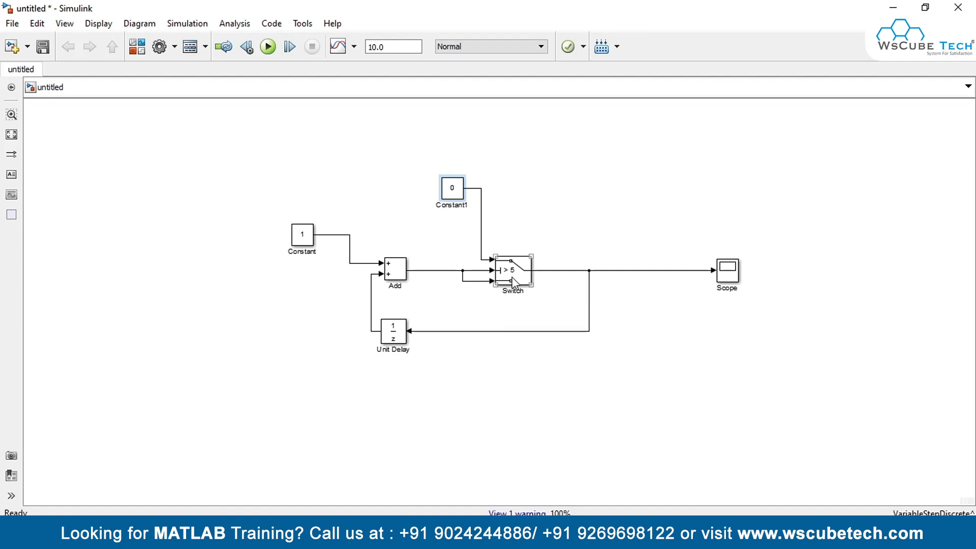
# Run the simulation, autoscale the Scope plot to view the counter output, and close the Scope.
pyautogui.click(269, 47)
pyautogui.doubleClick(724, 270)
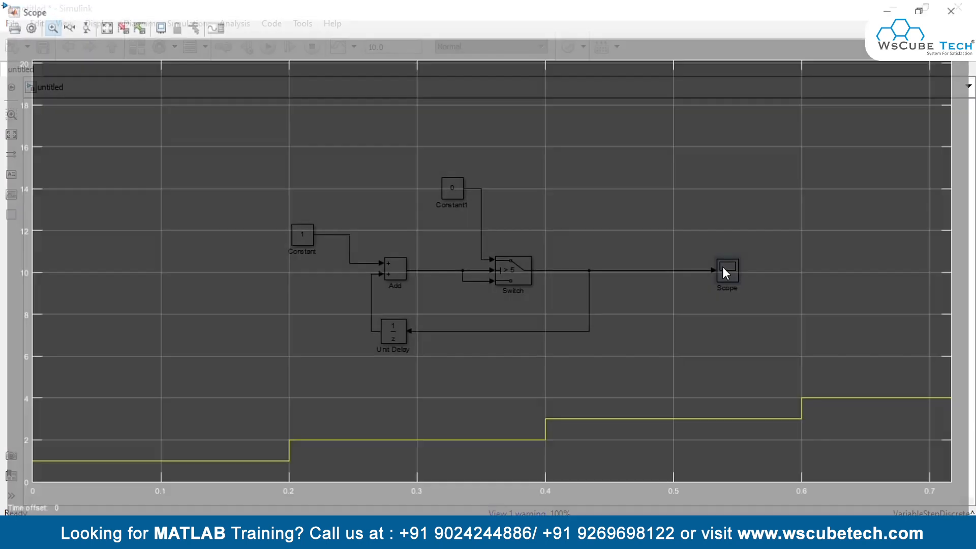
pyautogui.click(63, 24)
pyautogui.click(101, 25)
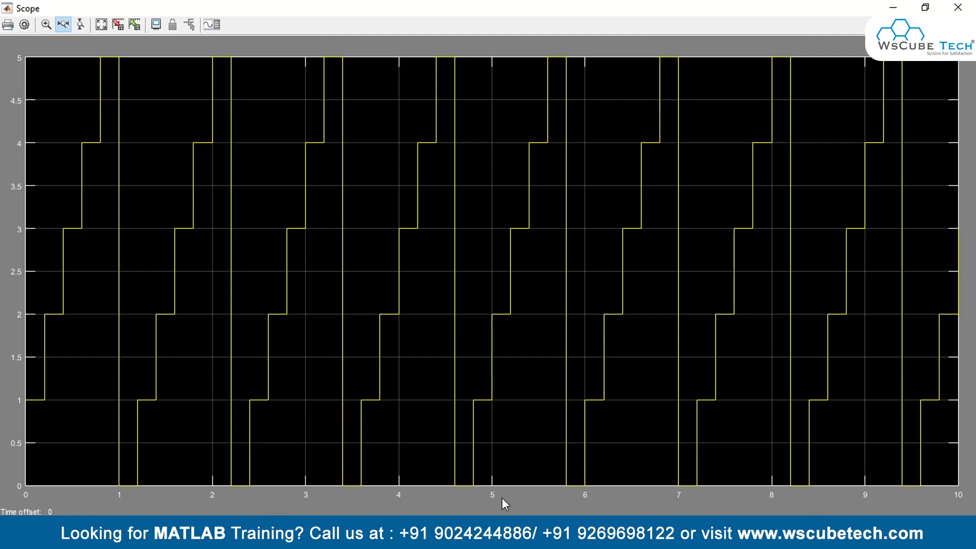
pyautogui.click(958, 8)
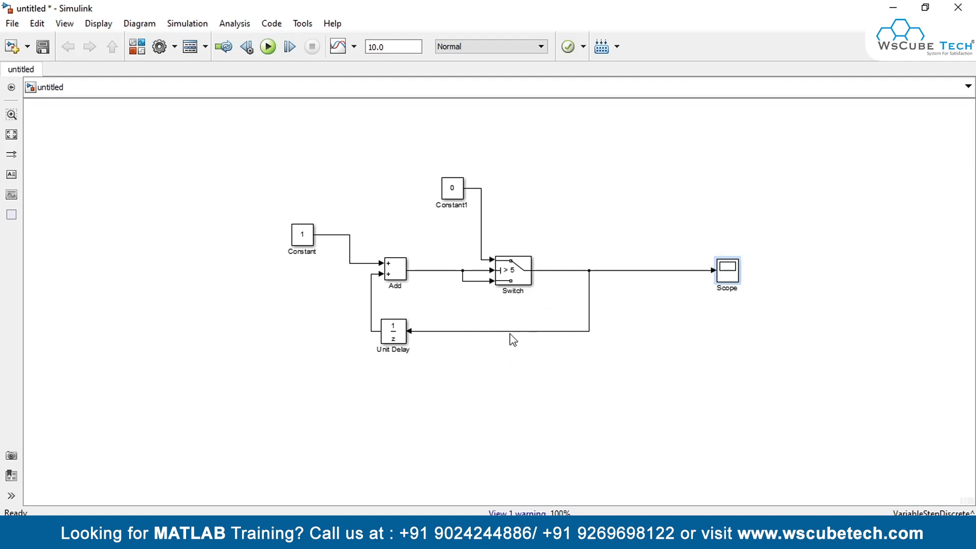
pyautogui.click(402, 269)
pyautogui.moveTo(461, 282); pyautogui.dragTo(462, 281)
pyautogui.click(531, 278)
pyautogui.click(406, 267)
# Change the Switch block's threshold to 10.
pyautogui.doubleClick(501, 277)
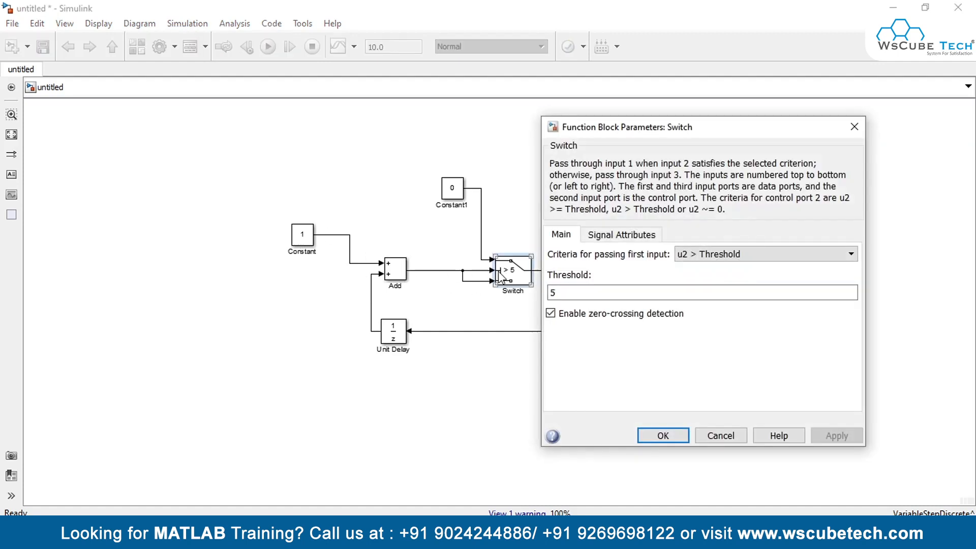
pyautogui.click(555, 293)
pyautogui.doubleClick(556, 293)
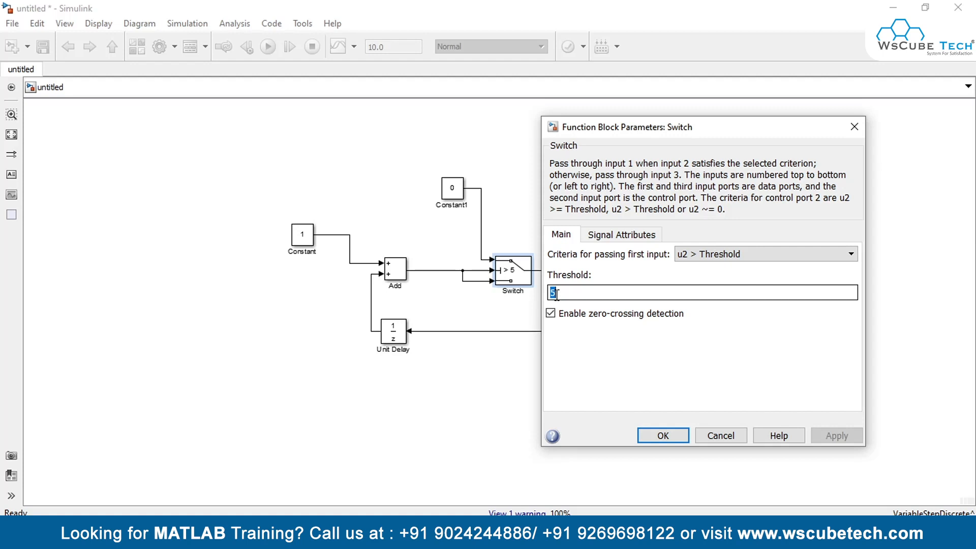
pyautogui.write('10')
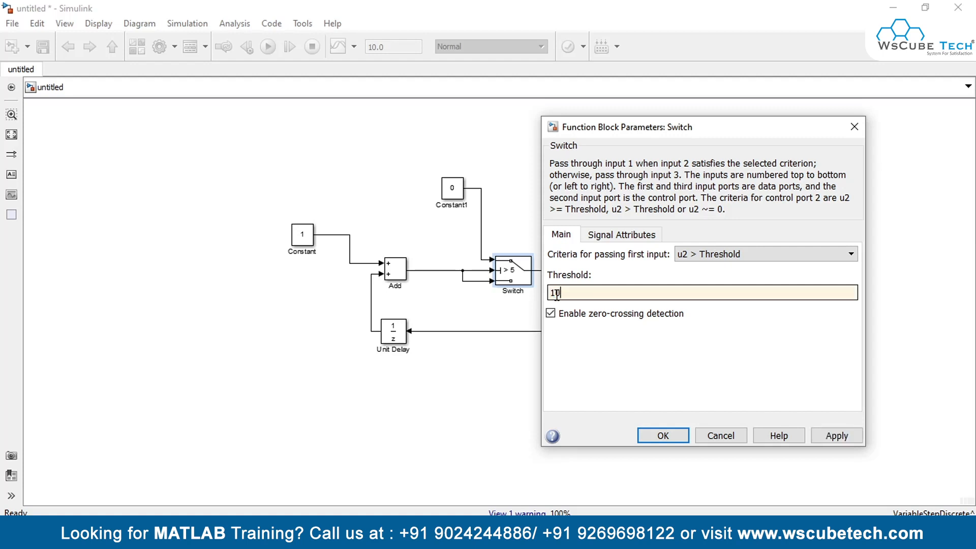
pyautogui.click(836, 436)
pyautogui.click(666, 437)
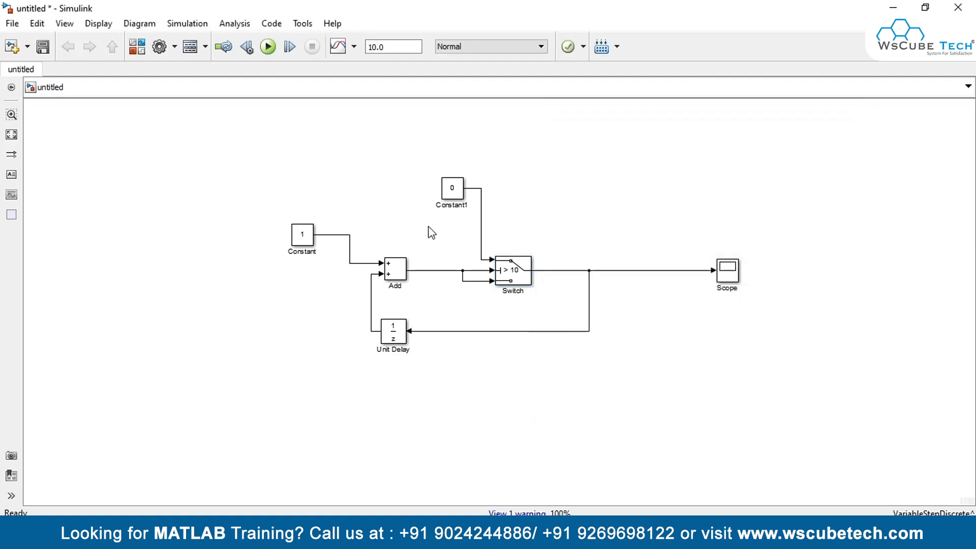
# Rerun the simulation with the new threshold and autoscale the Scope plot to show the full counting range.
pyautogui.click(268, 48)
pyautogui.doubleClick(727, 270)
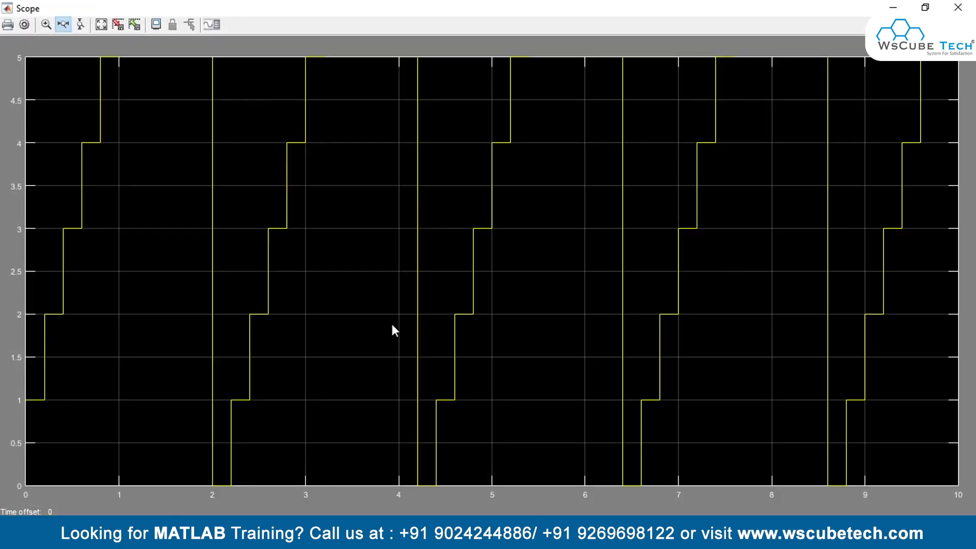
pyautogui.click(102, 23)
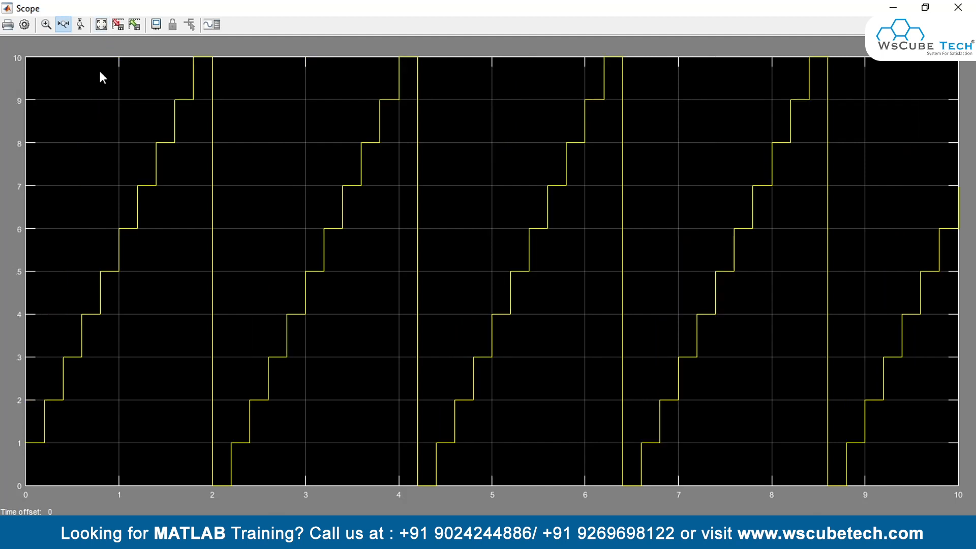